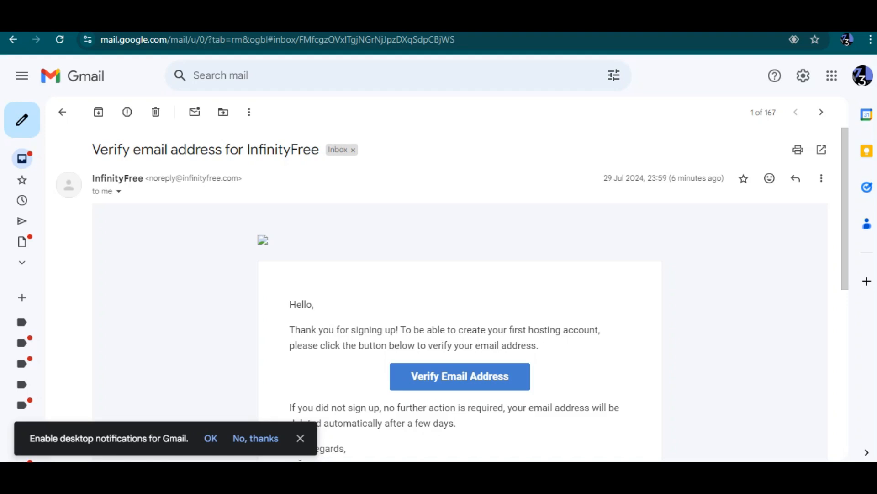
Scroll the empty Hosting Accounts page and begin creating a new hosting account
{"action": "scroll", "coordinate": [459, 297], "scroll_direction": "down", "scroll_amount": 3}
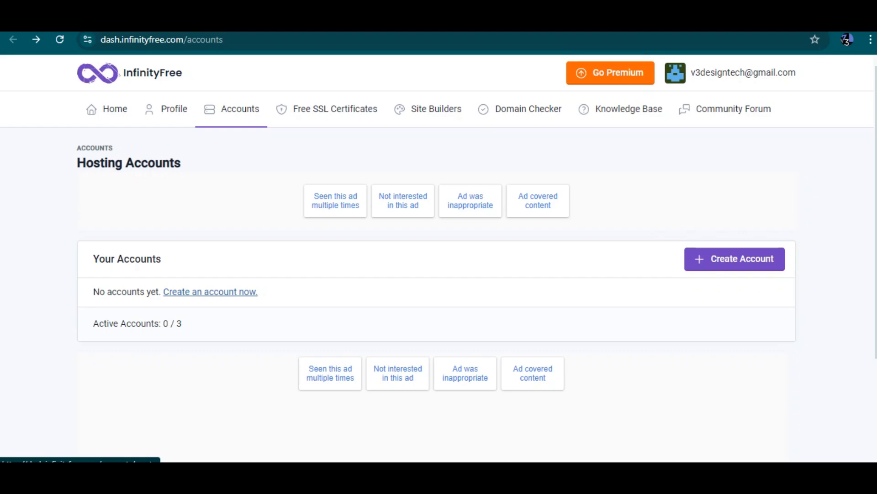
{"action": "left_click", "coordinate": [210, 291]}
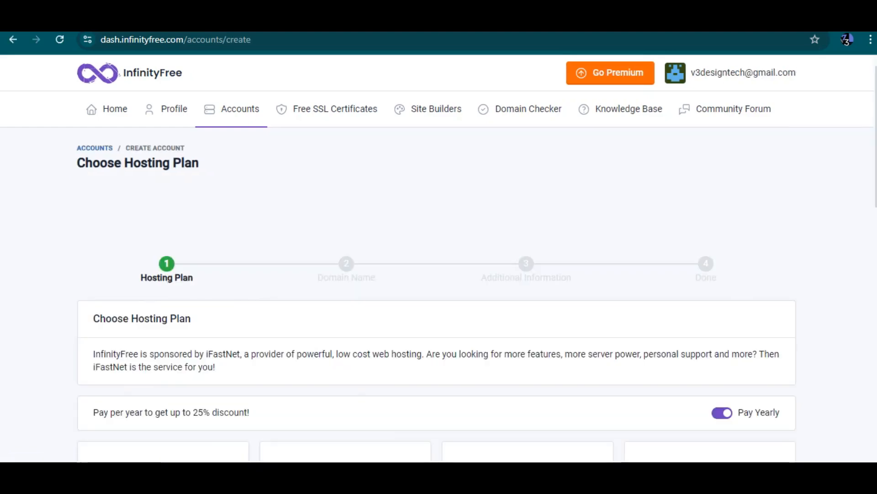
Scroll to the plan cards and pick Create Now under the free $0 InfinityFree plan
{"action": "scroll", "coordinate": [439, 256], "scroll_direction": "down", "scroll_amount": 5}
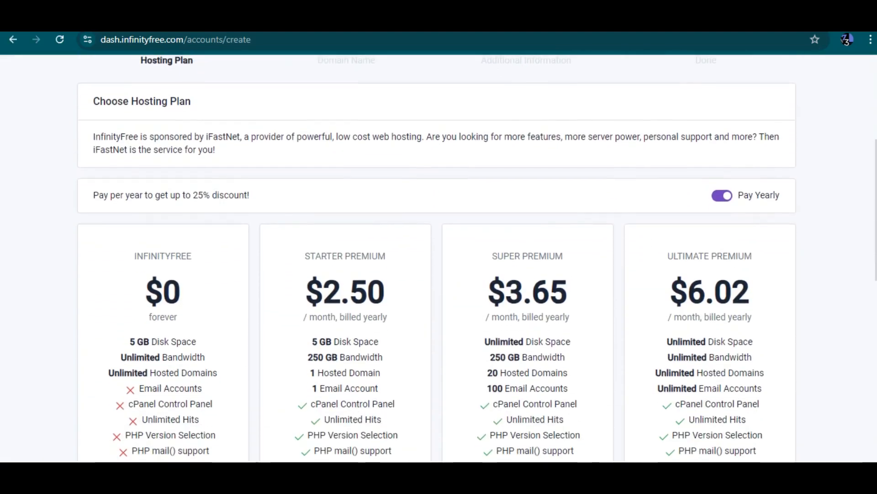
{"action": "scroll", "coordinate": [438, 256], "scroll_direction": "down", "scroll_amount": 1}
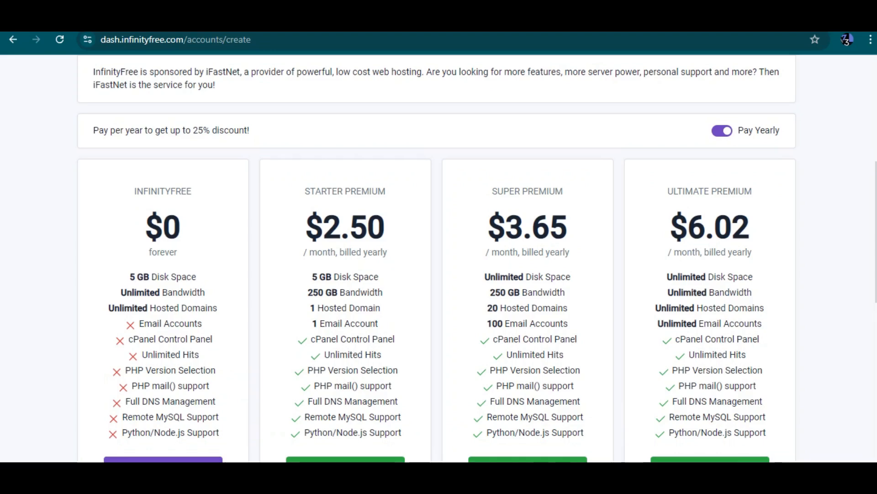
{"action": "scroll", "coordinate": [439, 256], "scroll_direction": "down", "scroll_amount": 3}
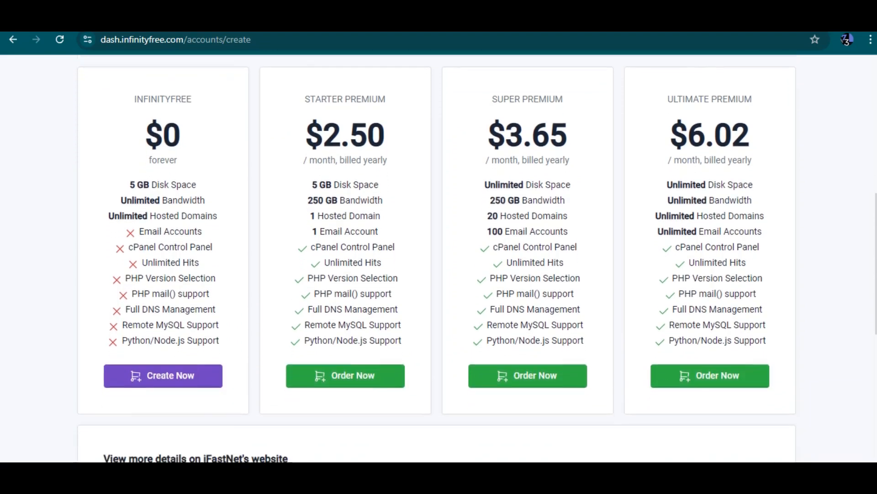
{"action": "scroll", "coordinate": [439, 256], "scroll_direction": "down", "scroll_amount": 7}
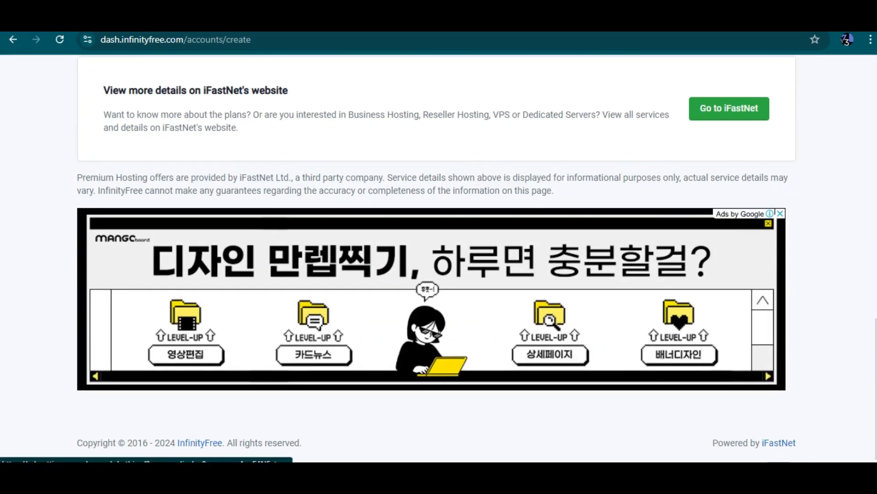
{"action": "scroll", "coordinate": [439, 256], "scroll_direction": "up", "scroll_amount": 7}
{"action": "scroll", "coordinate": [438, 256], "scroll_direction": "up", "scroll_amount": 8}
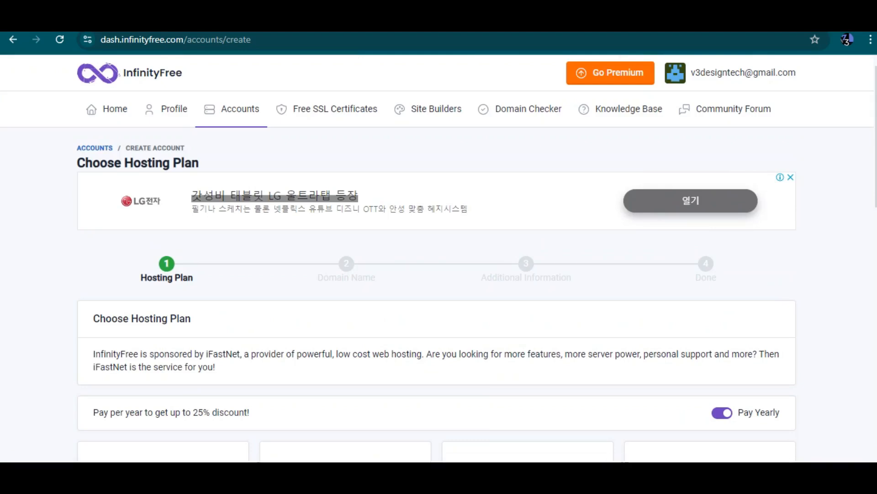
{"action": "scroll", "coordinate": [439, 256], "scroll_direction": "down", "scroll_amount": 3}
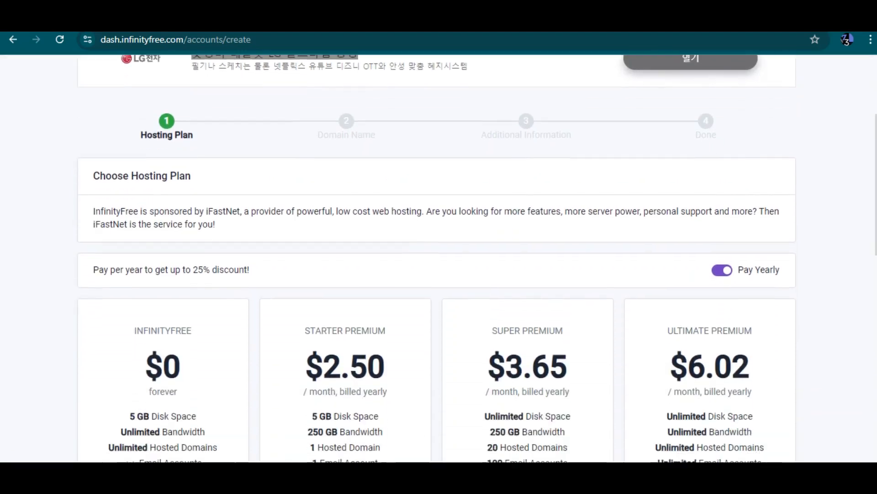
{"action": "scroll", "coordinate": [439, 256], "scroll_direction": "down", "scroll_amount": 5}
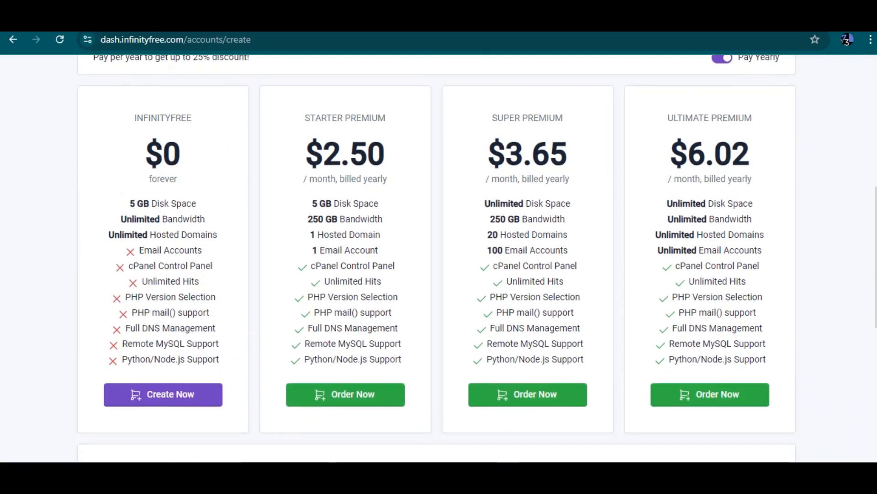
{"action": "left_click", "coordinate": [163, 394]}
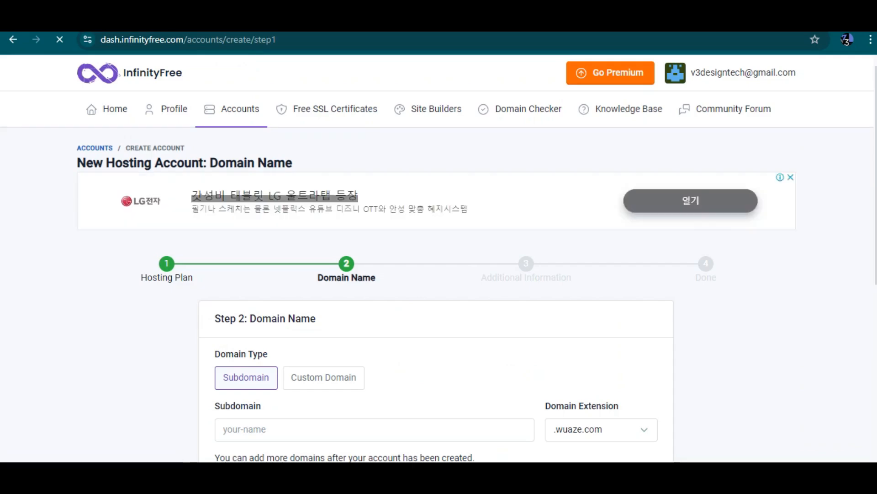
{"action": "scroll", "coordinate": [437, 258], "scroll_direction": "down", "scroll_amount": 1}
{"action": "scroll", "coordinate": [437, 259], "scroll_direction": "down", "scroll_amount": 1}
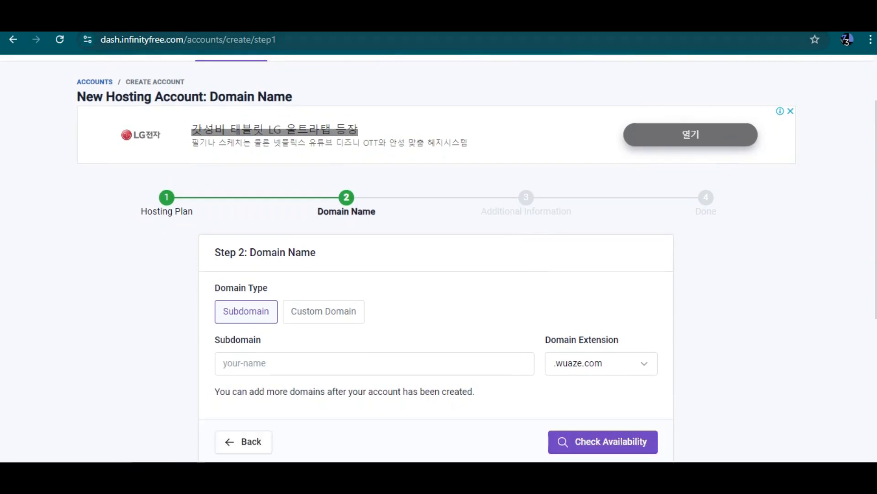
{"action": "left_click_drag", "start_coordinate": [111, 40], "coordinate": [183, 39]}
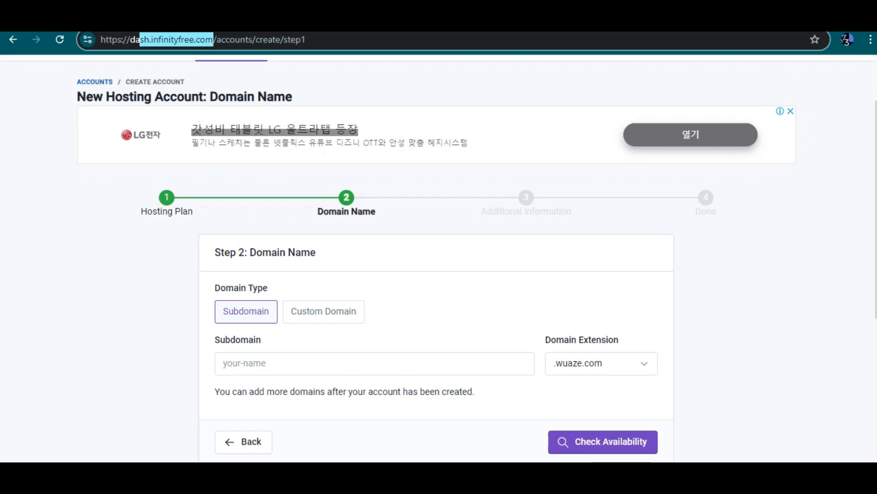
{"action": "left_click_drag", "start_coordinate": [214, 39], "coordinate": [101, 39]}
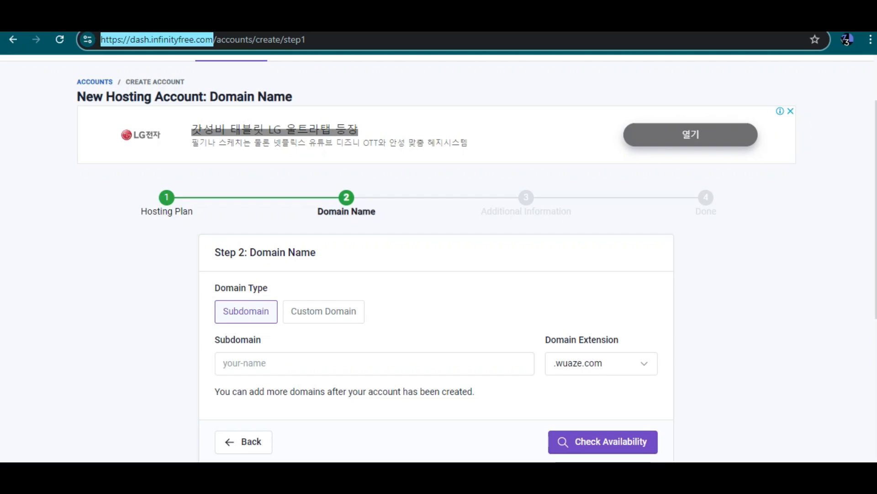
{"action": "scroll", "coordinate": [439, 258], "scroll_direction": "down", "scroll_amount": 1}
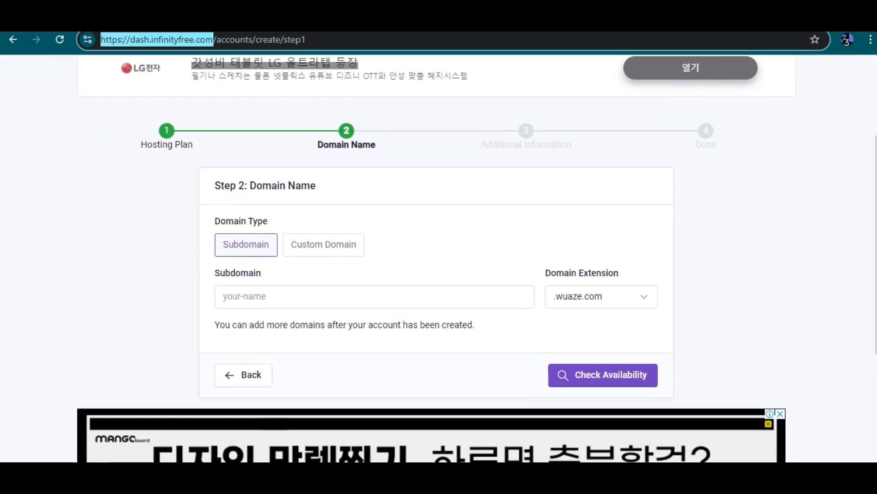
{"action": "left_click", "coordinate": [375, 297]}
{"action": "left_click", "coordinate": [323, 244]}
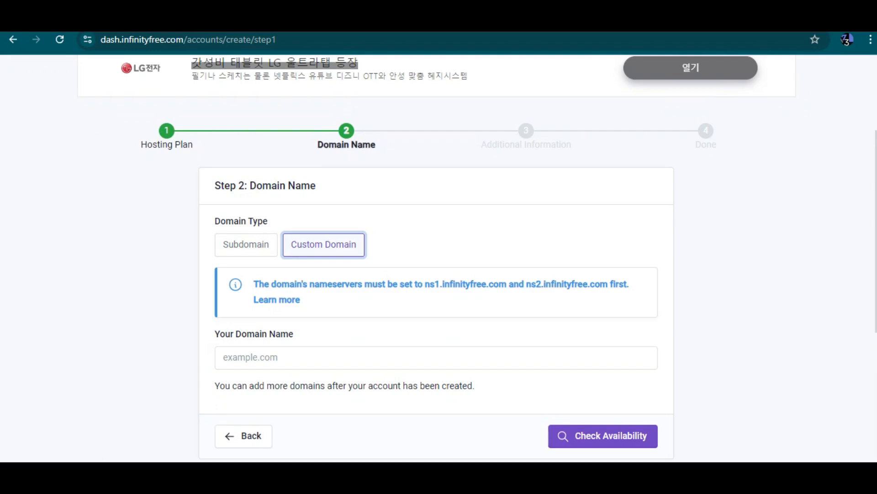
{"action": "left_click", "coordinate": [436, 357]}
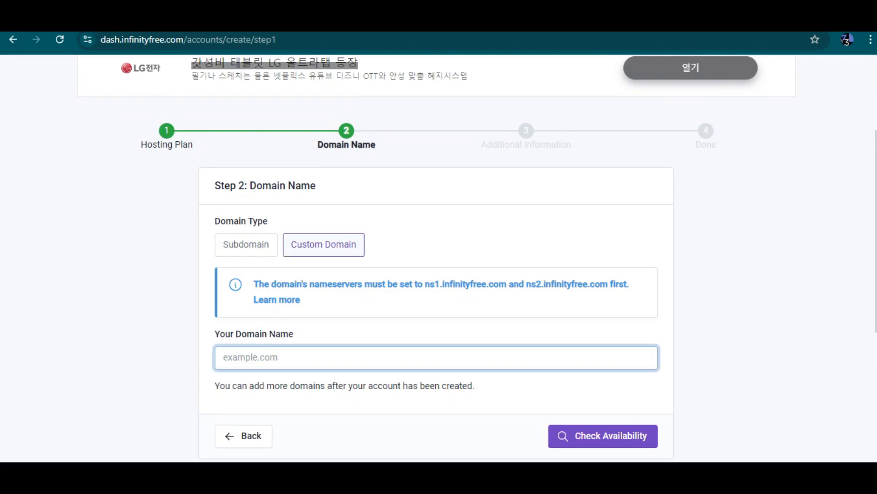
{"action": "left_click", "coordinate": [245, 245]}
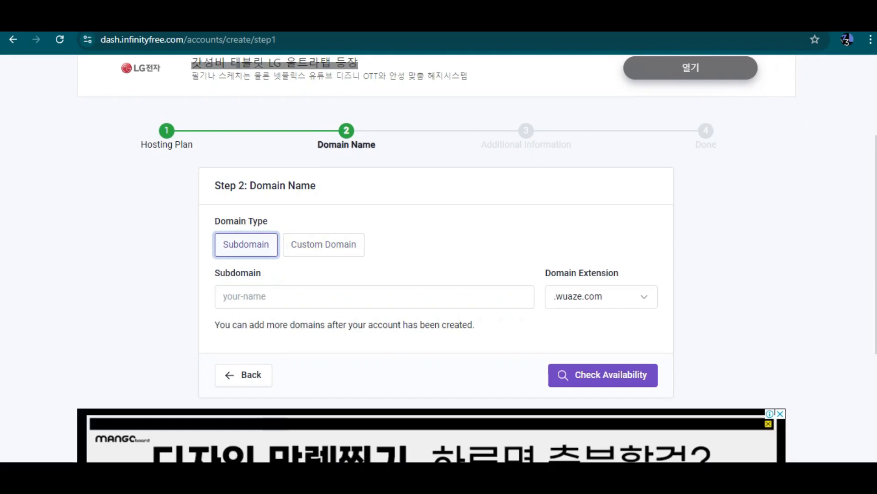
{"action": "left_click", "coordinate": [324, 244]}
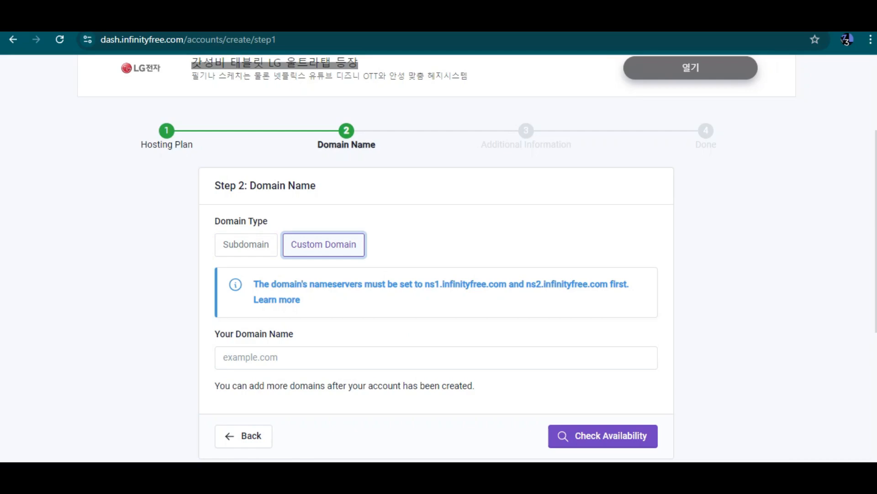
{"action": "scroll", "coordinate": [437, 262], "scroll_direction": "down", "scroll_amount": 2}
{"action": "left_click", "coordinate": [436, 262]}
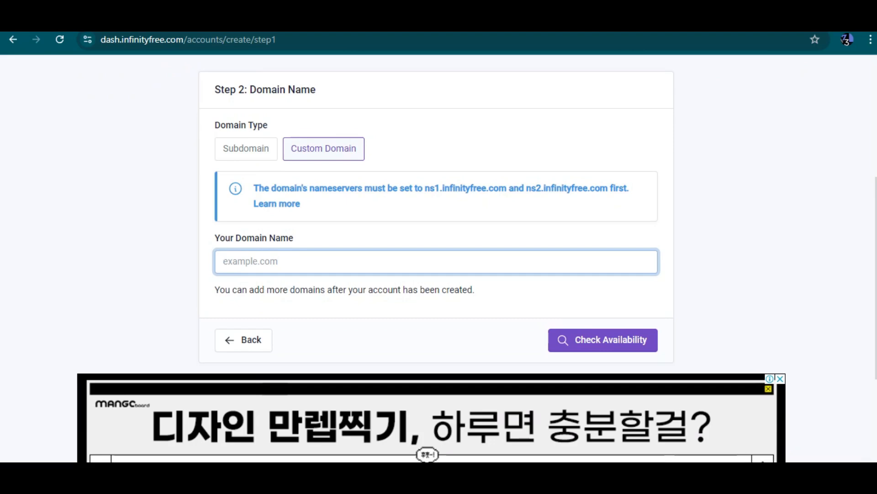
{"action": "left_click", "coordinate": [246, 149]}
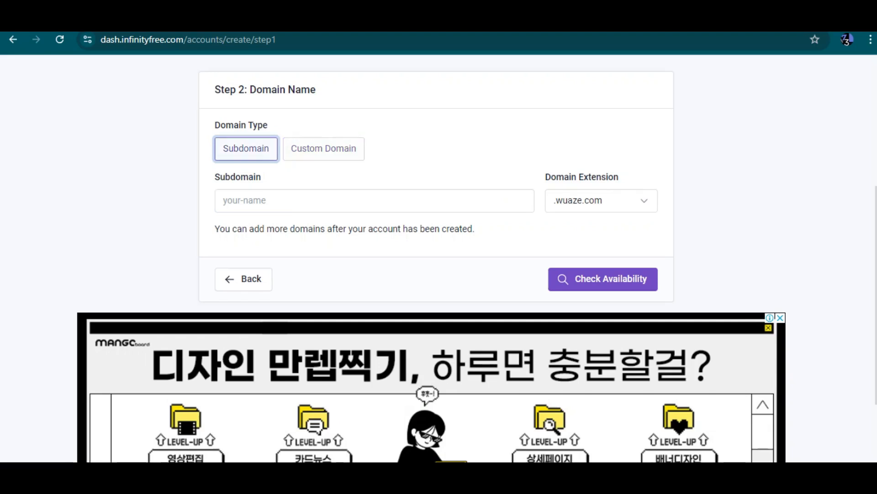
Enter raambah as the subdomain name and choose the .000.pe domain extension
{"action": "left_click", "coordinate": [375, 201]}
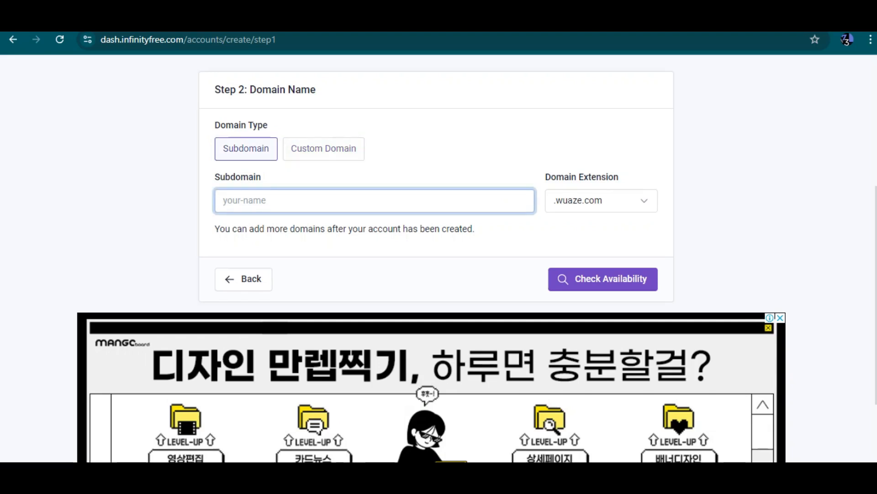
{"action": "type", "text": "raambah"}
{"action": "left_click", "coordinate": [601, 201]}
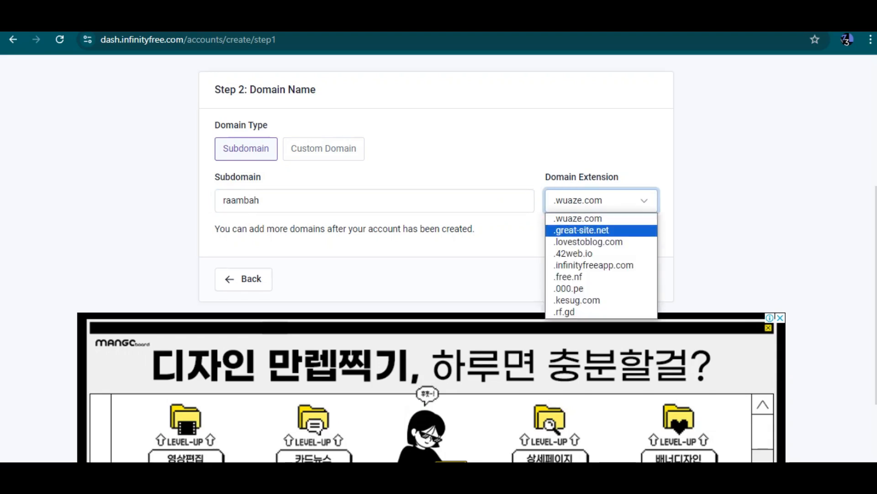
{"action": "left_click", "coordinate": [260, 200]}
{"action": "type", "text": "sho"}
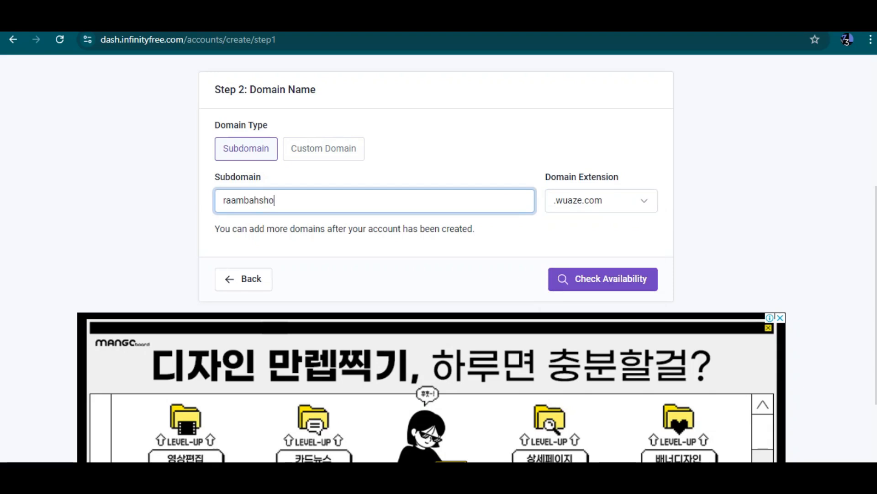
{"action": "type", "text": "p"}
{"action": "left_click", "coordinate": [601, 200]}
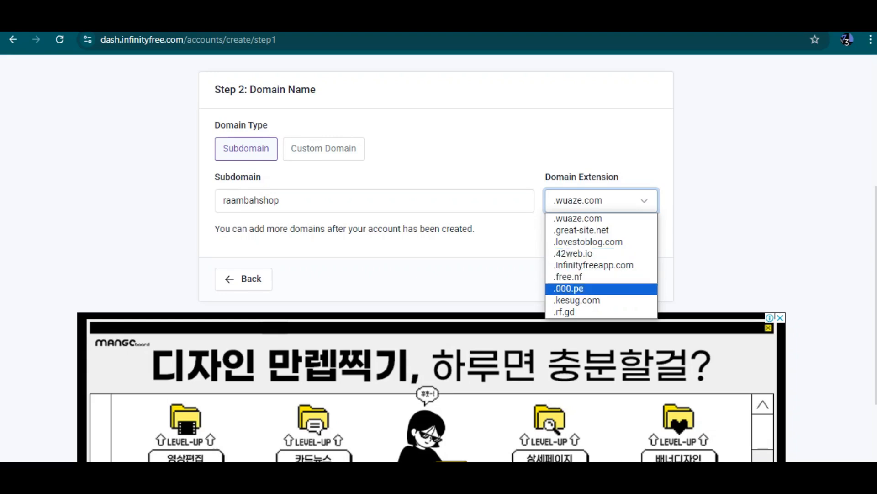
{"action": "left_click", "coordinate": [569, 288]}
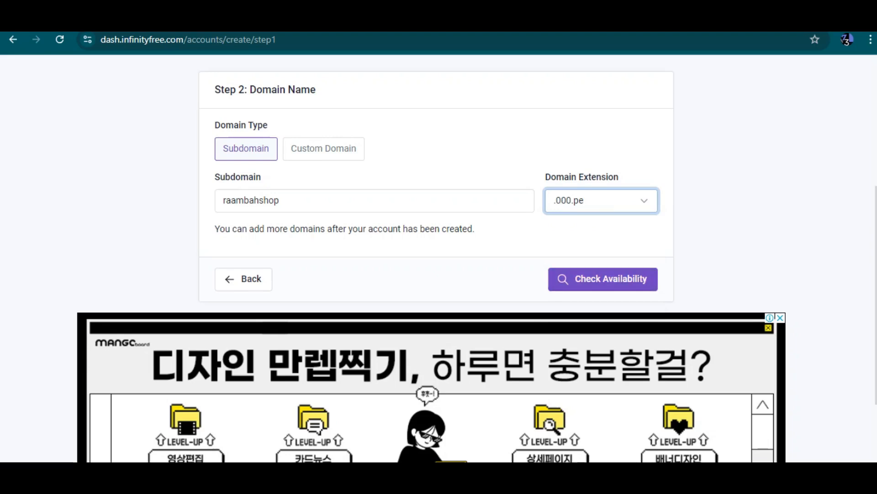
{"action": "left_click", "coordinate": [279, 200]}
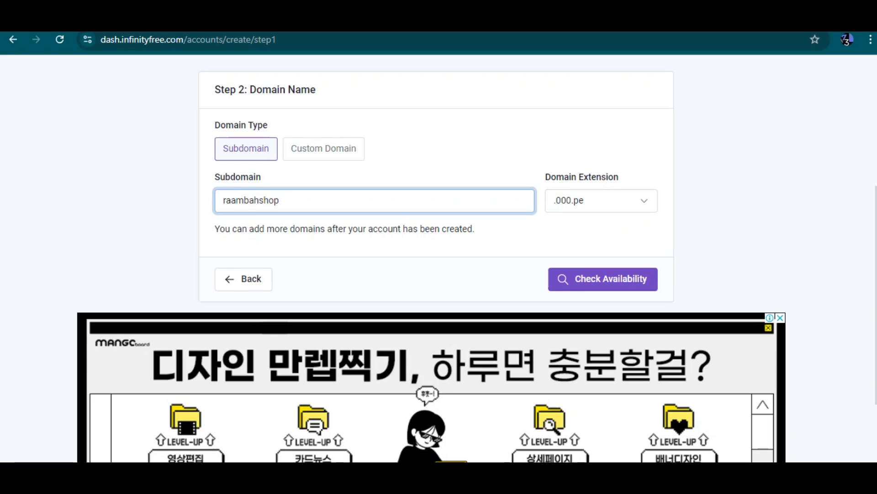
{"action": "key", "text": "BackSpace"}
{"action": "key", "text": "BackSpace"}
{"action": "key", "text": "BackSpace"}
{"action": "key", "text": "BackSpace"}
Check that raambah.000.pe is available and review the prefilled account label
{"action": "left_click", "coordinate": [603, 279]}
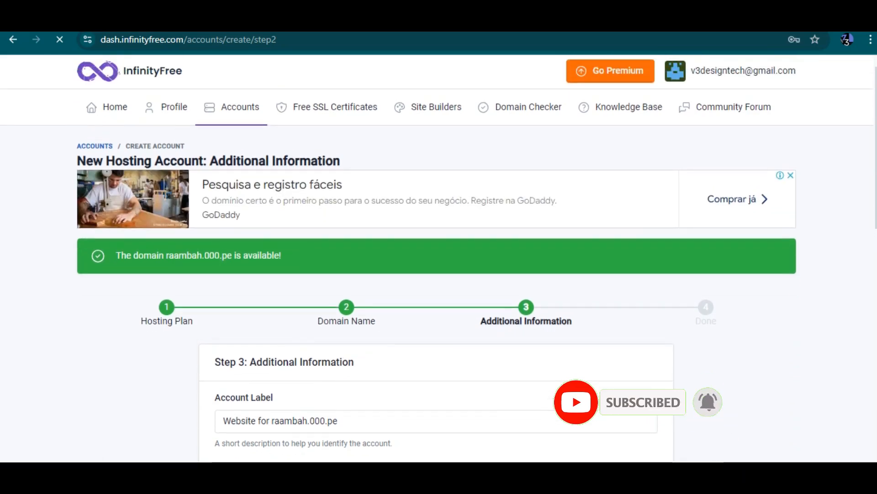
{"action": "scroll", "coordinate": [436, 258], "scroll_direction": "down", "scroll_amount": 1}
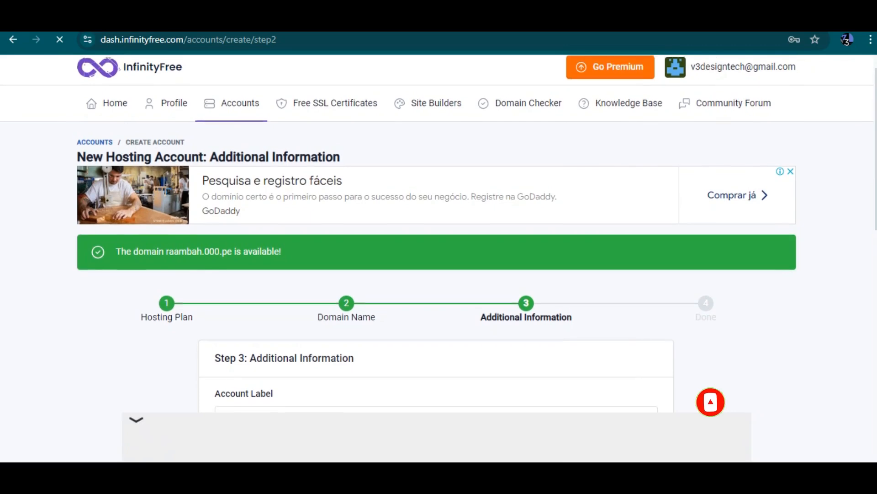
{"action": "scroll", "coordinate": [437, 258], "scroll_direction": "down", "scroll_amount": 3}
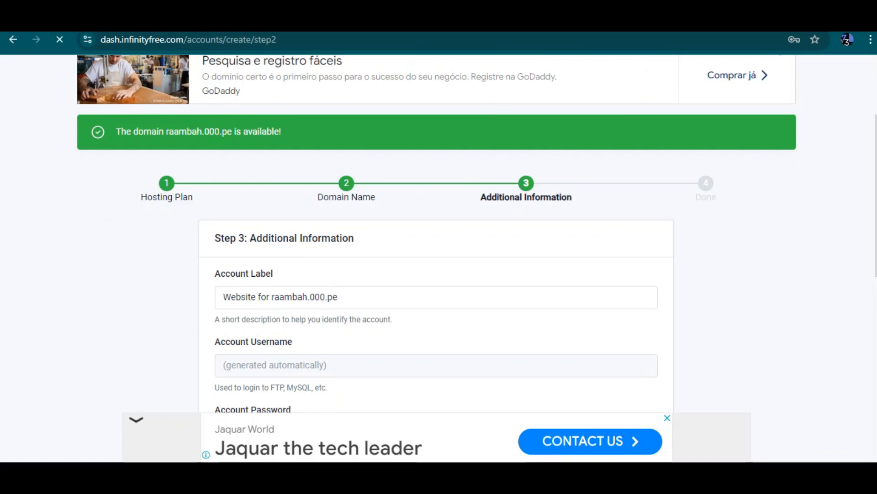
{"action": "left_click_drag", "start_coordinate": [348, 298], "coordinate": [241, 297]}
{"action": "left_click", "coordinate": [339, 297]}
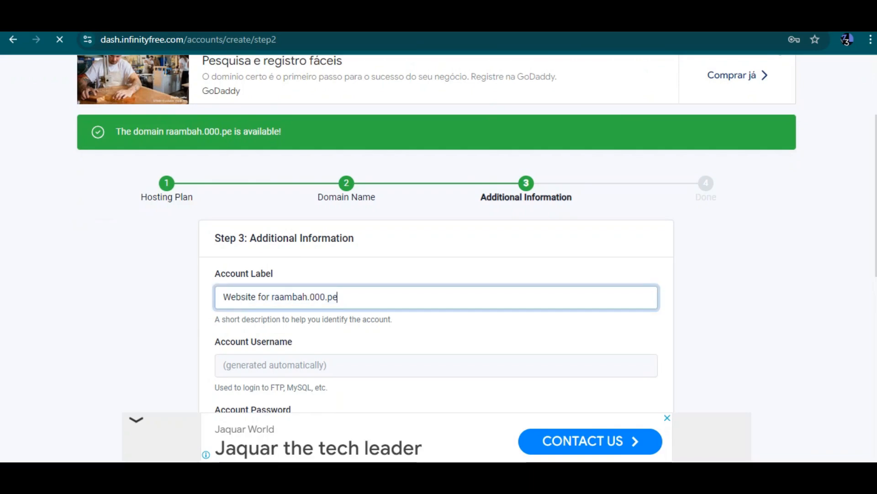
{"action": "left_click_drag", "start_coordinate": [337, 297], "coordinate": [308, 297]}
{"action": "left_click", "coordinate": [272, 297]}
Replace the generated account password with a custom value
{"action": "scroll", "coordinate": [437, 258], "scroll_direction": "down", "scroll_amount": 1}
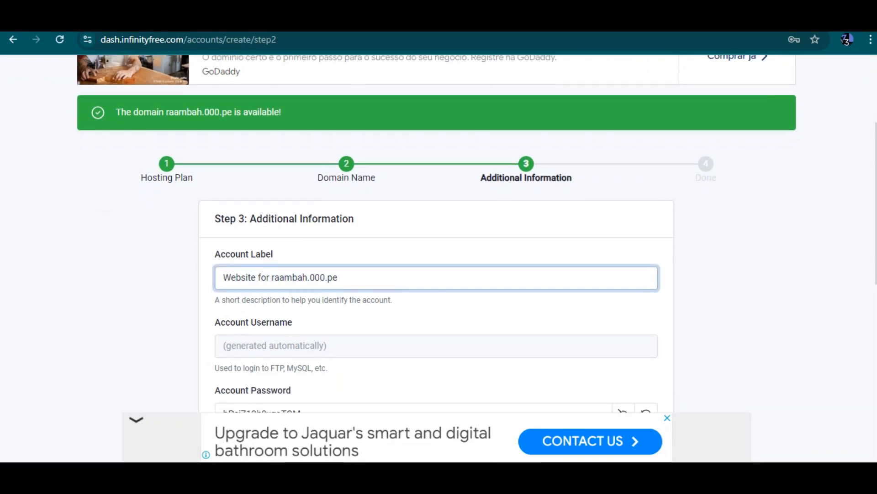
{"action": "scroll", "coordinate": [437, 233], "scroll_direction": "down", "scroll_amount": 2}
{"action": "scroll", "coordinate": [436, 233], "scroll_direction": "down", "scroll_amount": 1}
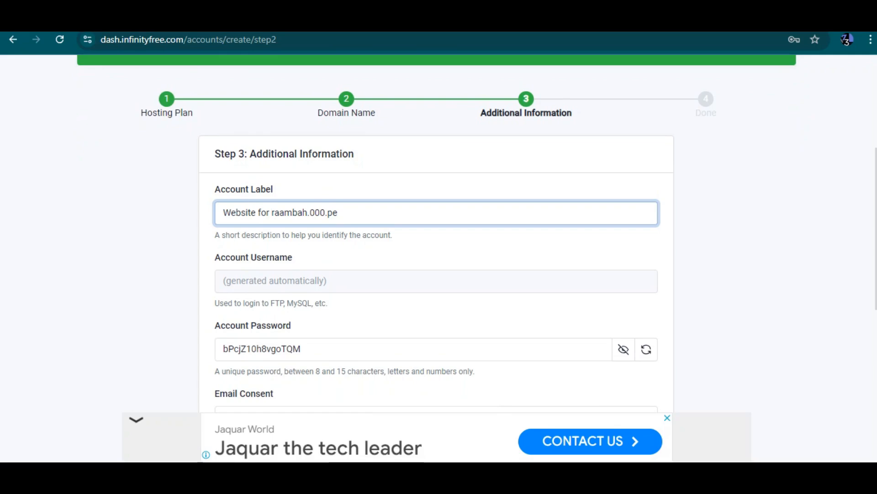
{"action": "scroll", "coordinate": [437, 256], "scroll_direction": "down", "scroll_amount": 1}
{"action": "scroll", "coordinate": [437, 256], "scroll_direction": "down", "scroll_amount": 3}
{"action": "left_click_drag", "start_coordinate": [302, 250], "coordinate": [223, 250]}
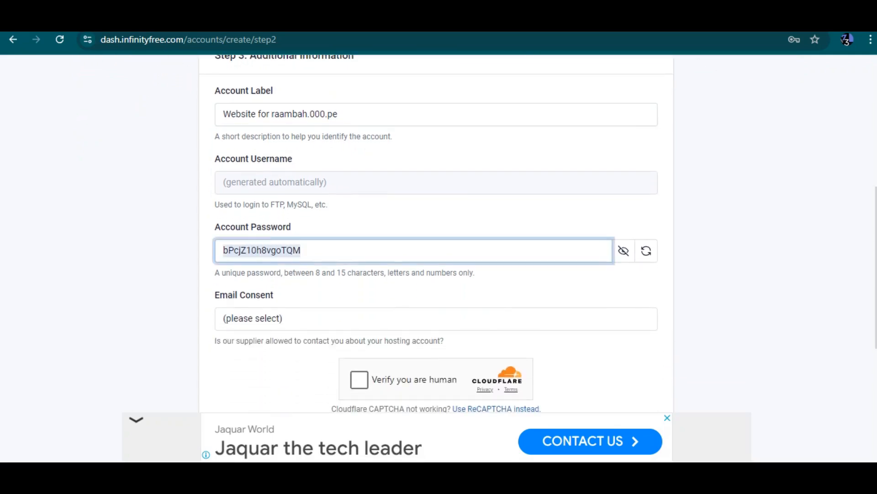
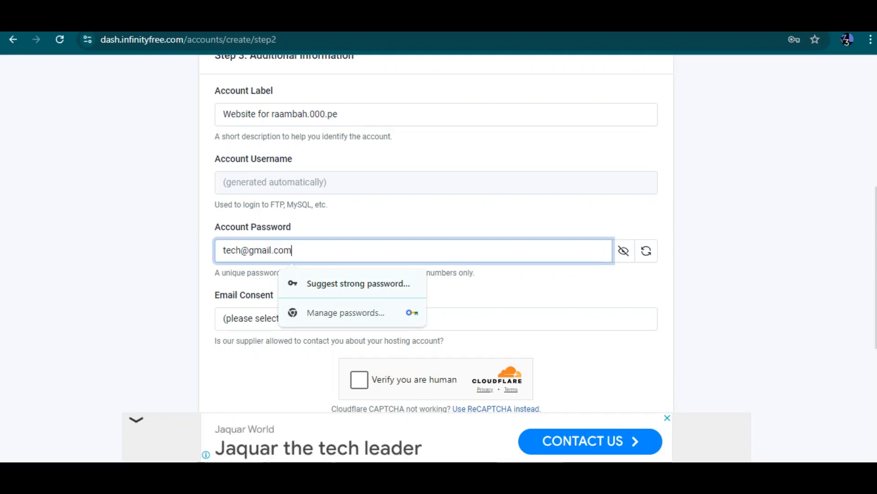
{"action": "left_click", "coordinate": [518, 295]}
Set Email Consent to I Approve, pass the Cloudflare check, and submit Create Account
{"action": "left_click", "coordinate": [436, 319]}
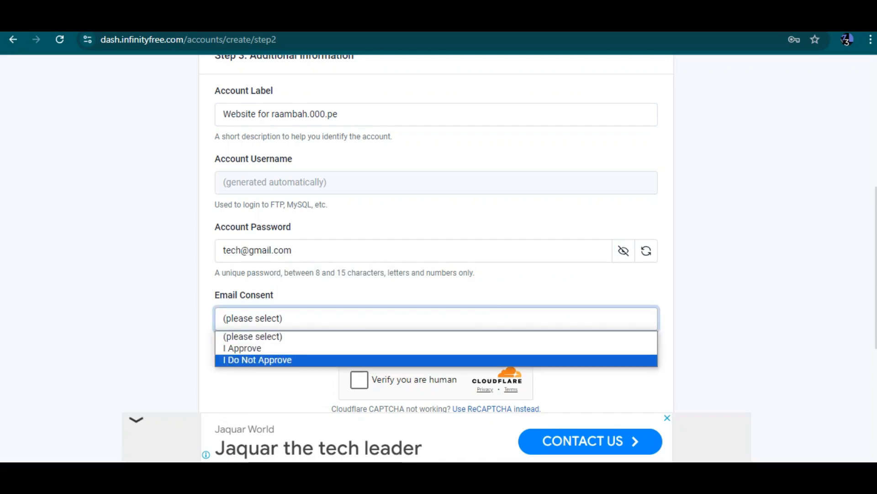
{"action": "key", "text": "Up"}
{"action": "key", "text": "Return"}
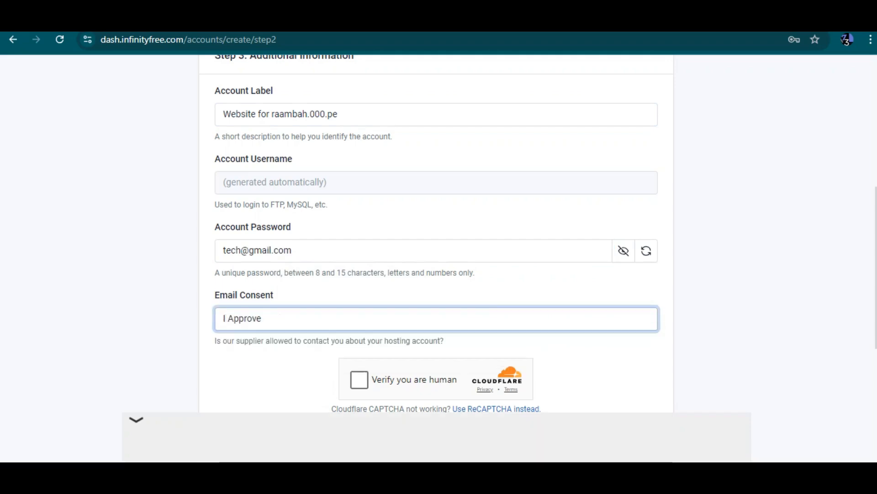
{"action": "scroll", "coordinate": [439, 258], "scroll_direction": "down", "scroll_amount": 2}
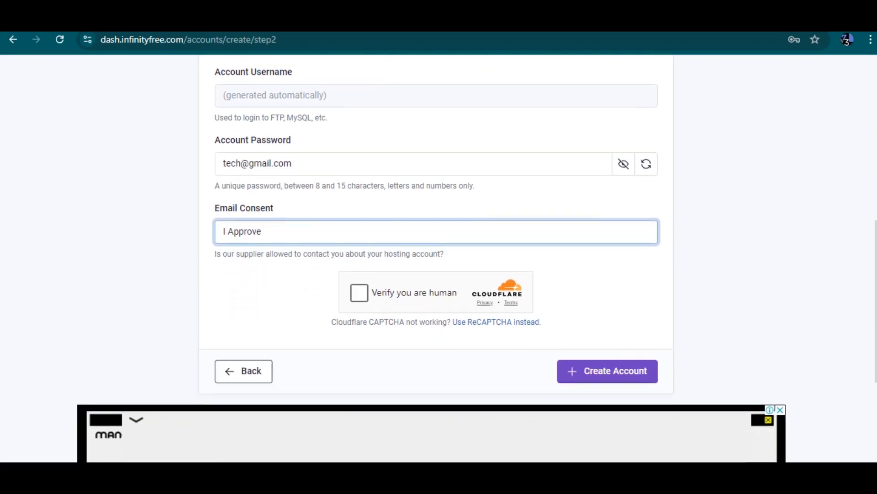
{"action": "left_click", "coordinate": [359, 293]}
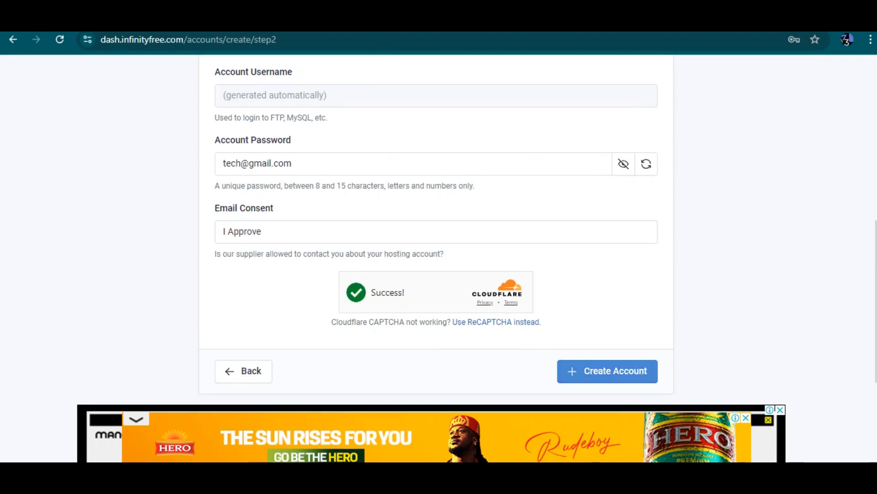
{"action": "left_click", "coordinate": [607, 371]}
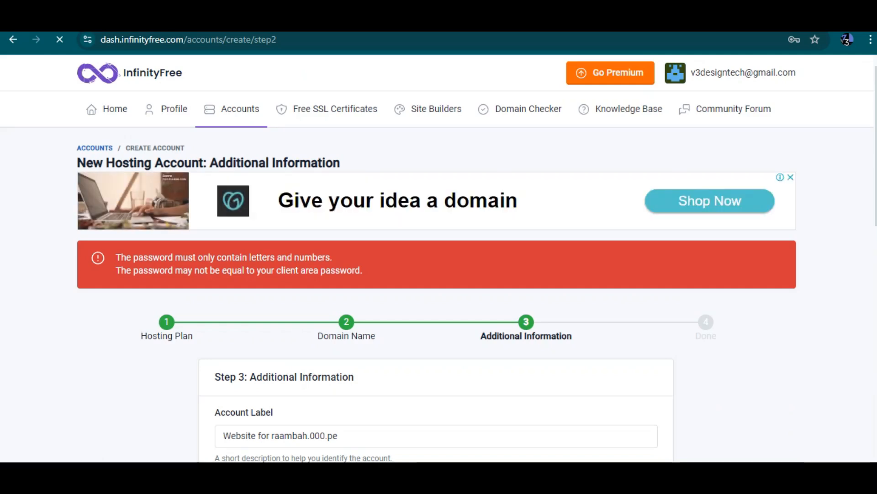
Hide the generated password and replace it with a new custom password
{"action": "scroll", "coordinate": [697, 307], "scroll_direction": "down", "scroll_amount": 1}
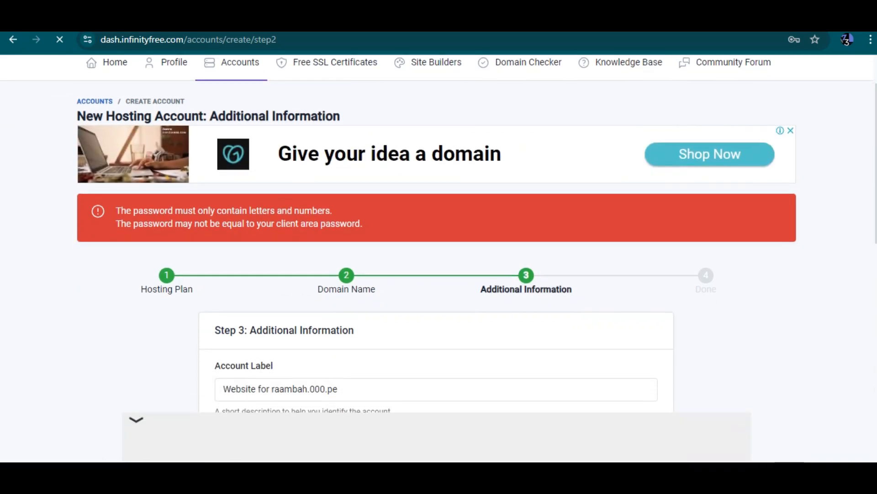
{"action": "scroll", "coordinate": [437, 233], "scroll_direction": "down", "scroll_amount": 5}
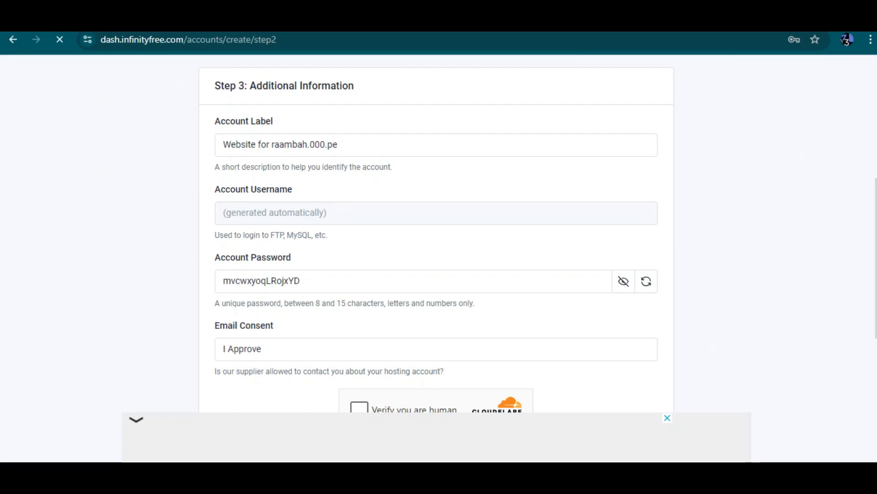
{"action": "double_click", "coordinate": [298, 281]}
{"action": "left_click", "coordinate": [809, 72]}
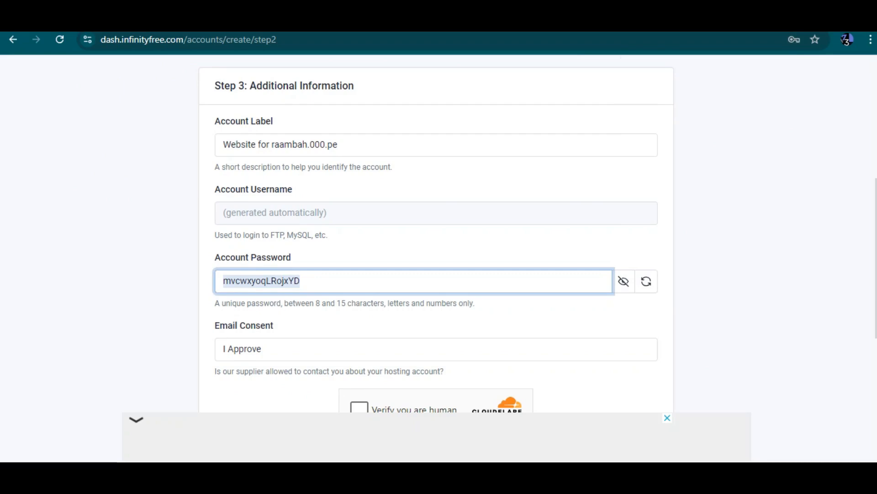
{"action": "left_click", "coordinate": [624, 281]}
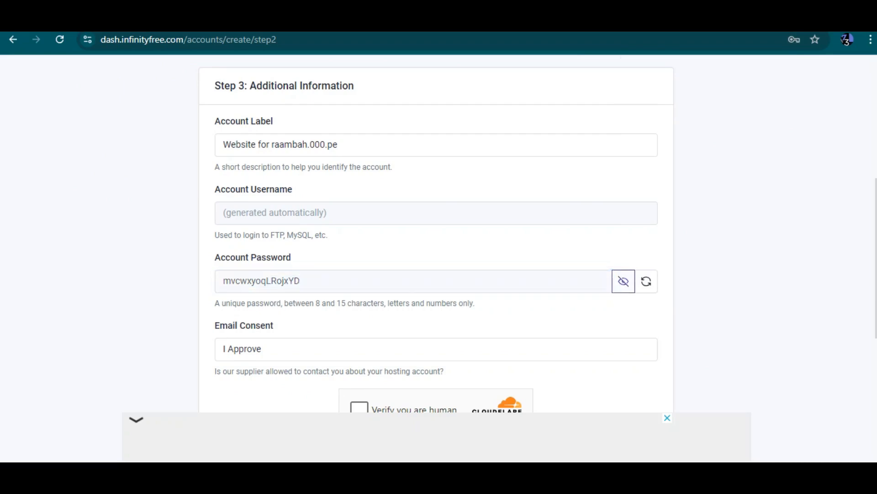
{"action": "left_click", "coordinate": [269, 281]}
{"action": "double_click", "coordinate": [269, 281]}
{"action": "type", "text": "••"}
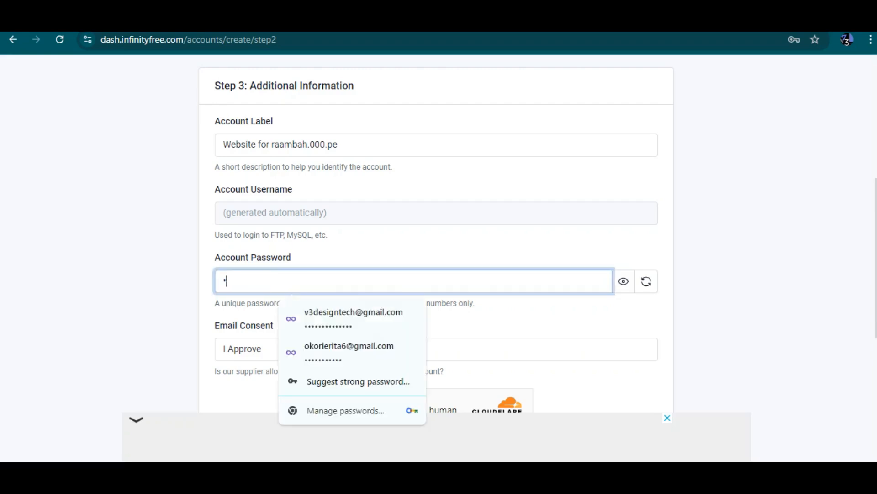
{"action": "type", "text": "••••"}
Pass the Cloudflare human check and resubmit the hosting account form
{"action": "scroll", "coordinate": [436, 259], "scroll_direction": "down", "scroll_amount": 1}
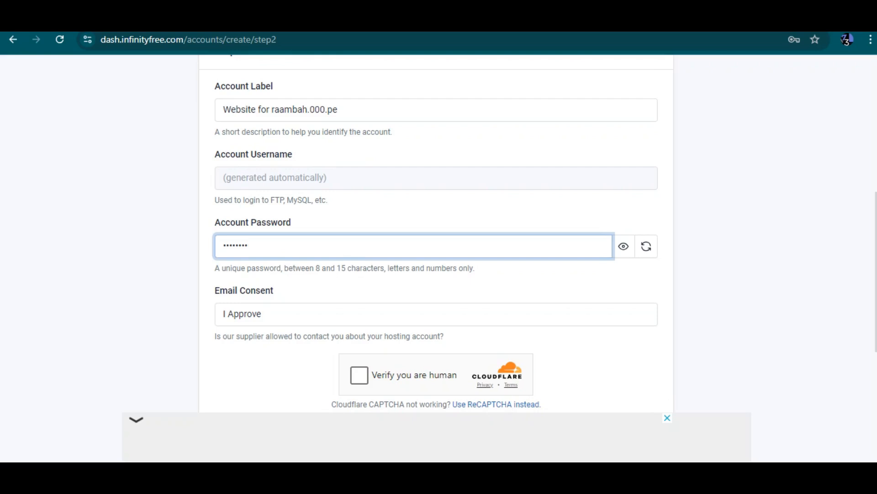
{"action": "left_click", "coordinate": [359, 374]}
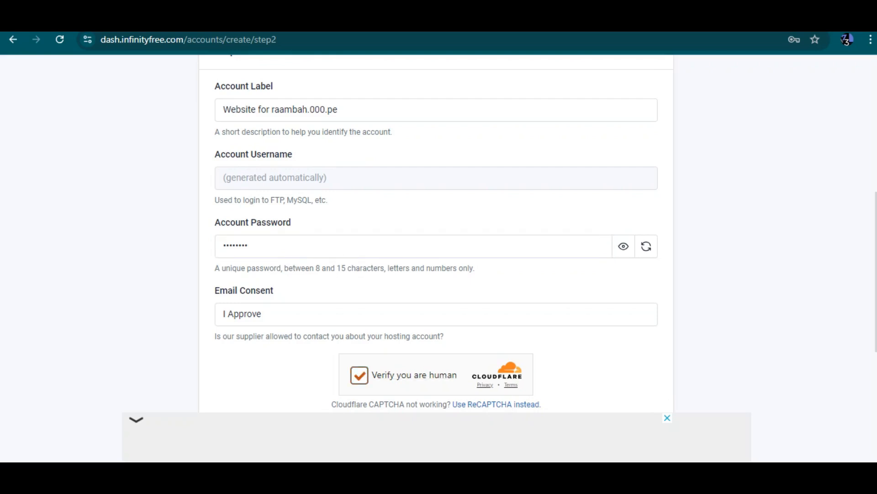
{"action": "scroll", "coordinate": [437, 259], "scroll_direction": "down", "scroll_amount": 1}
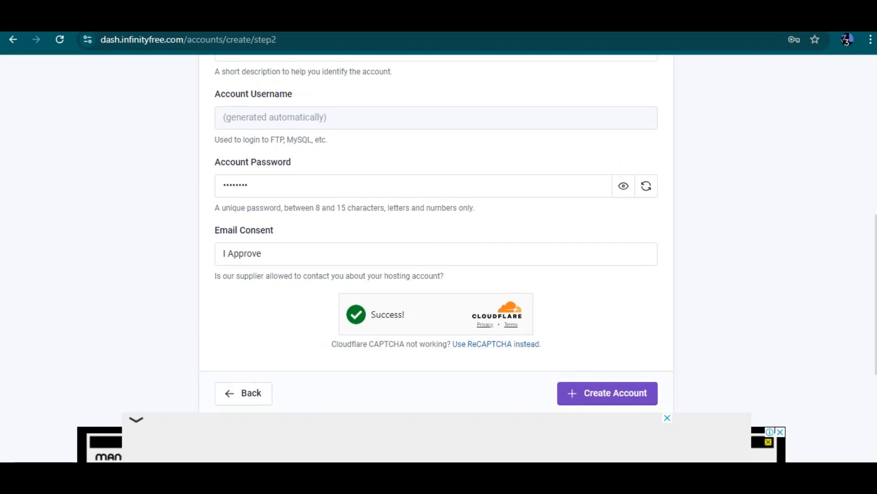
{"action": "left_click", "coordinate": [607, 393]}
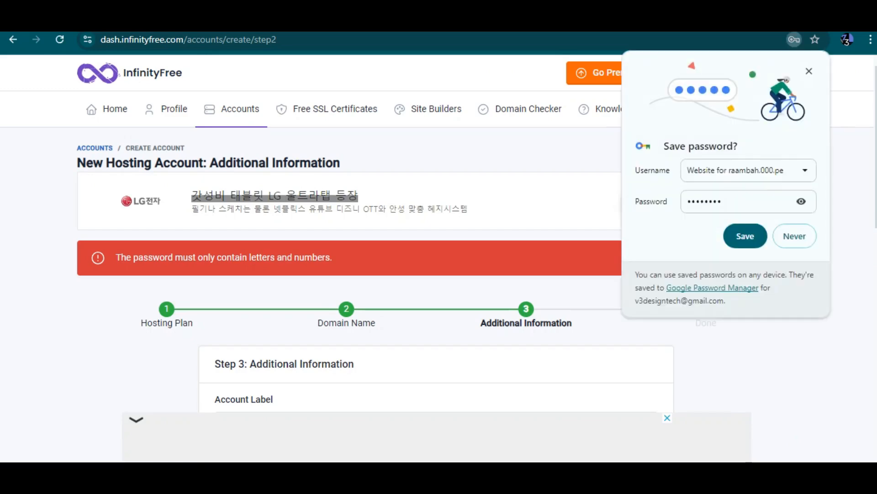
Dismiss the advert and save-password prompt, then enter a new masked account password
{"action": "left_click", "coordinate": [137, 419]}
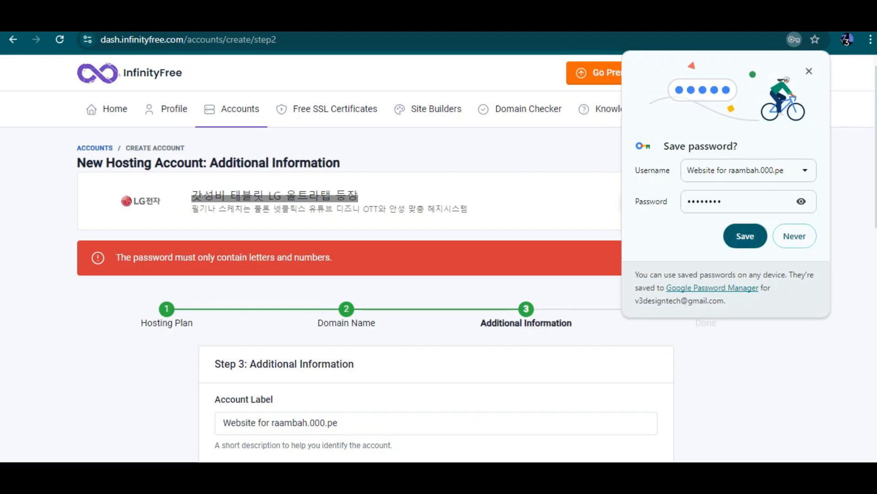
{"action": "left_click", "coordinate": [809, 72]}
{"action": "scroll", "coordinate": [436, 292], "scroll_direction": "down", "scroll_amount": 4}
{"action": "left_click", "coordinate": [298, 345]}
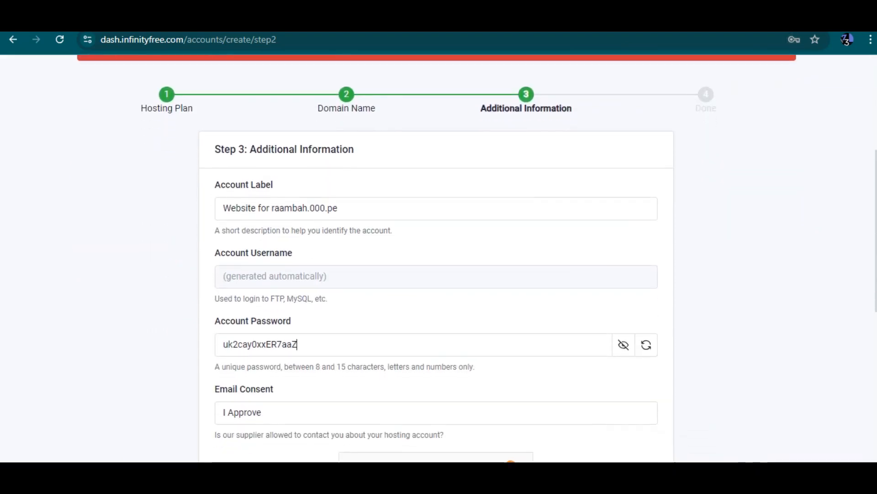
{"action": "double_click", "coordinate": [298, 344]}
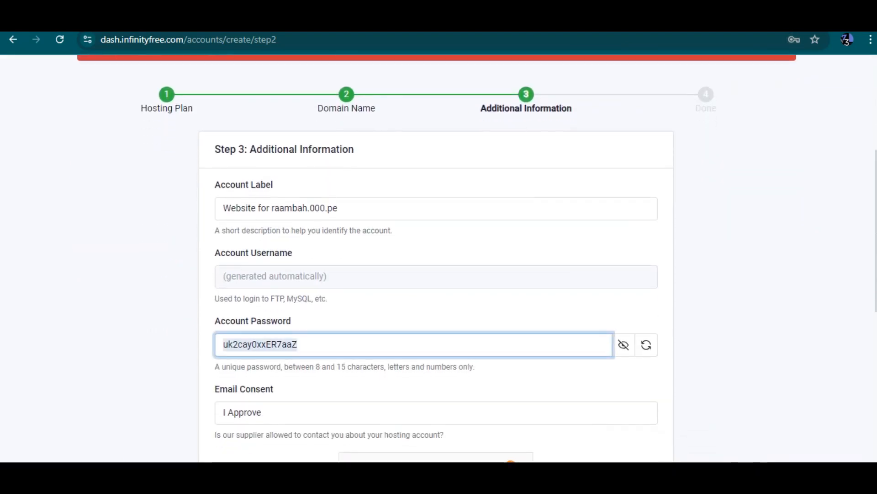
{"action": "key", "text": "Tab"}
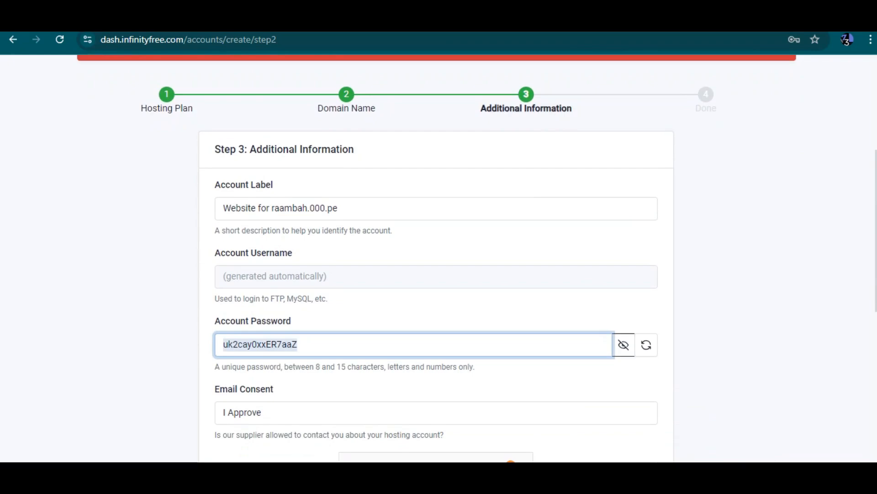
{"action": "key", "text": "space"}
{"action": "key", "text": "shift+Tab"}
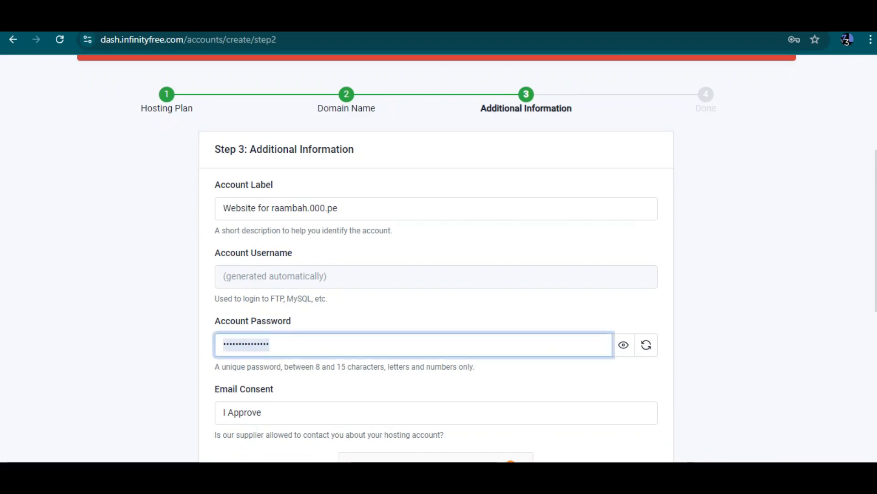
{"action": "type", "text": "a"}
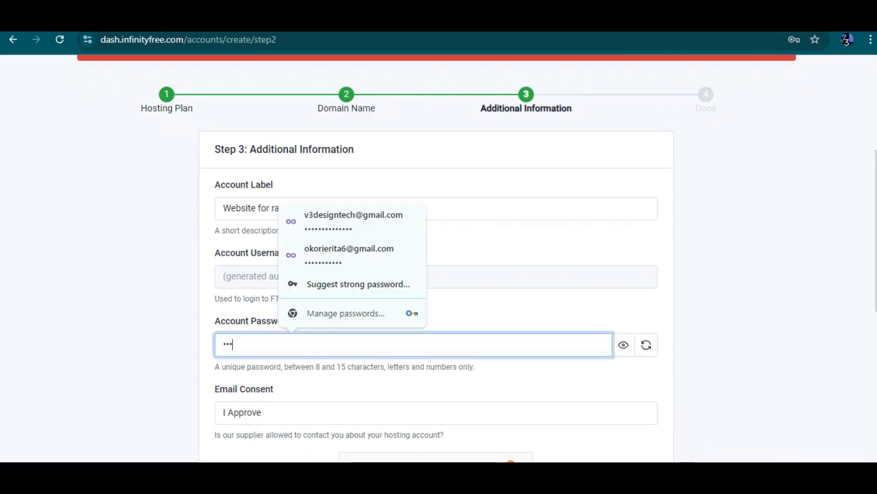
{"action": "type", "text": "•••••••"}
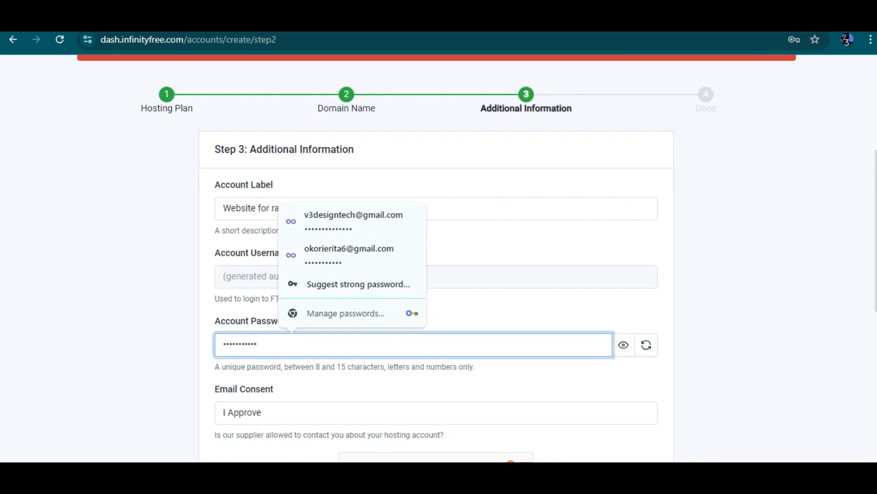
Pass the Cloudflare human check and create the hosting account
{"action": "scroll", "coordinate": [436, 256], "scroll_direction": "down", "scroll_amount": 4}
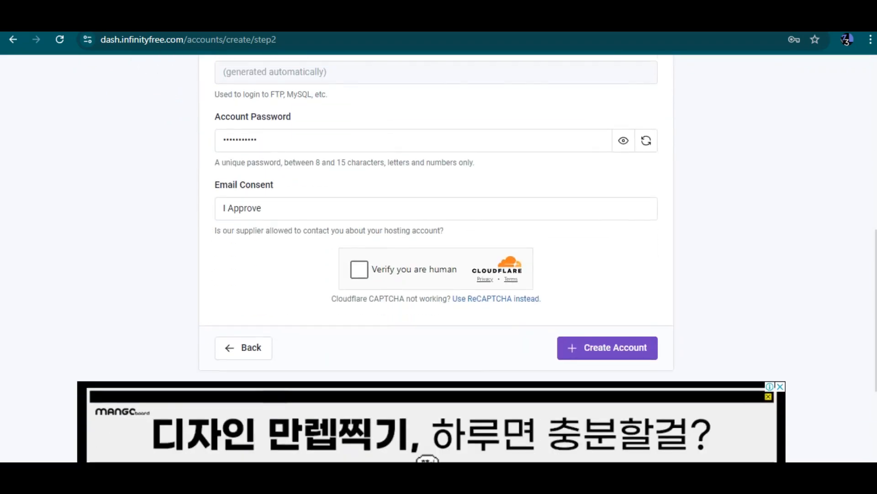
{"action": "left_click", "coordinate": [359, 269]}
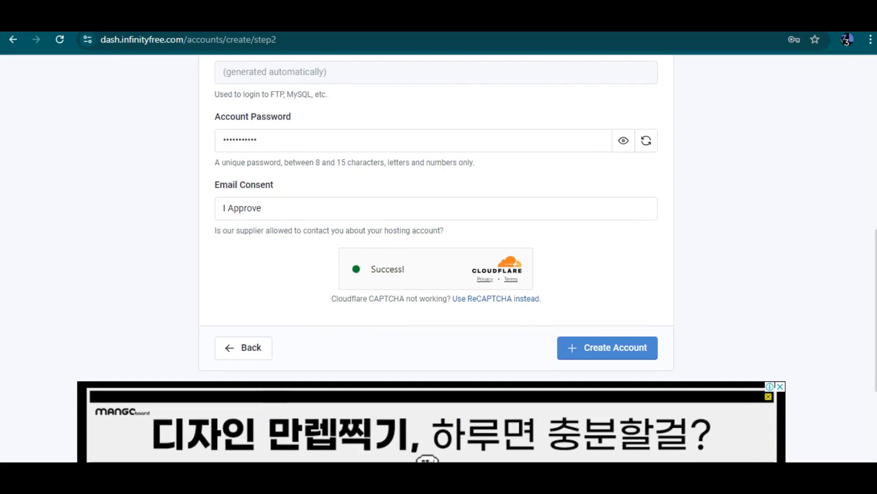
{"action": "left_click", "coordinate": [607, 348]}
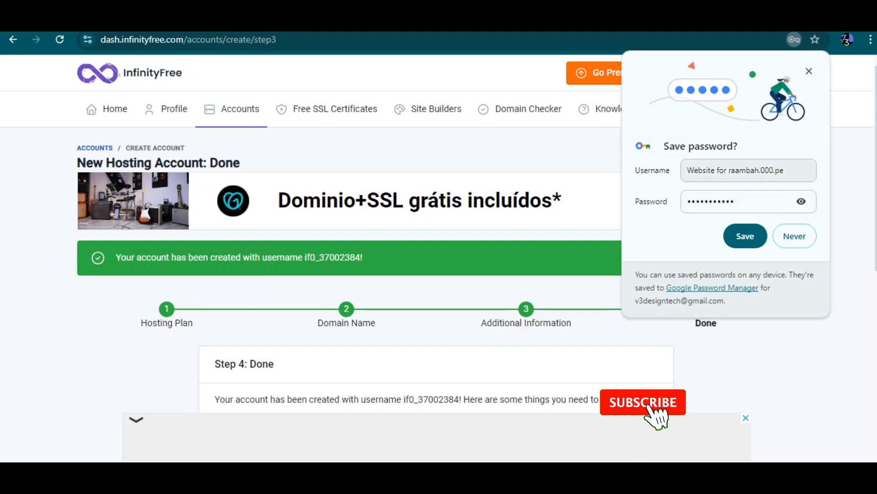
Save the new password in Chrome and scroll through the Step 4: Done page
{"action": "left_click", "coordinate": [746, 236]}
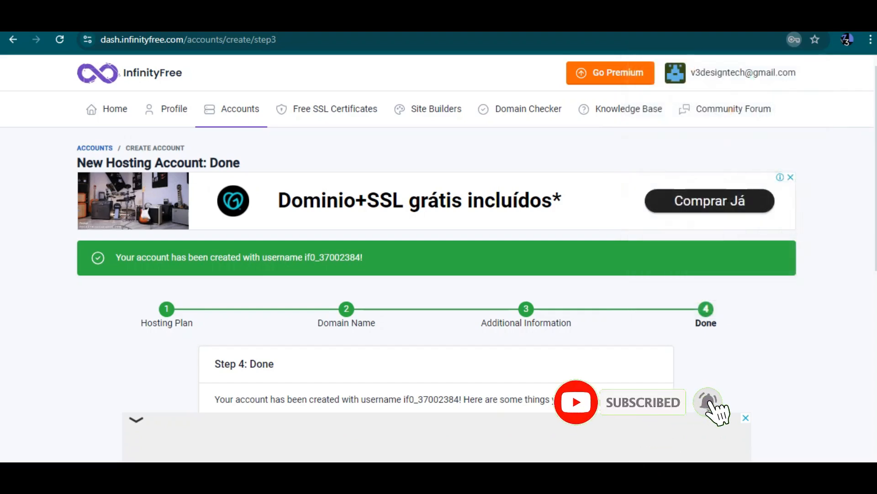
{"action": "scroll", "coordinate": [436, 258], "scroll_direction": "down", "scroll_amount": 2}
{"action": "scroll", "coordinate": [436, 258], "scroll_direction": "down", "scroll_amount": 4}
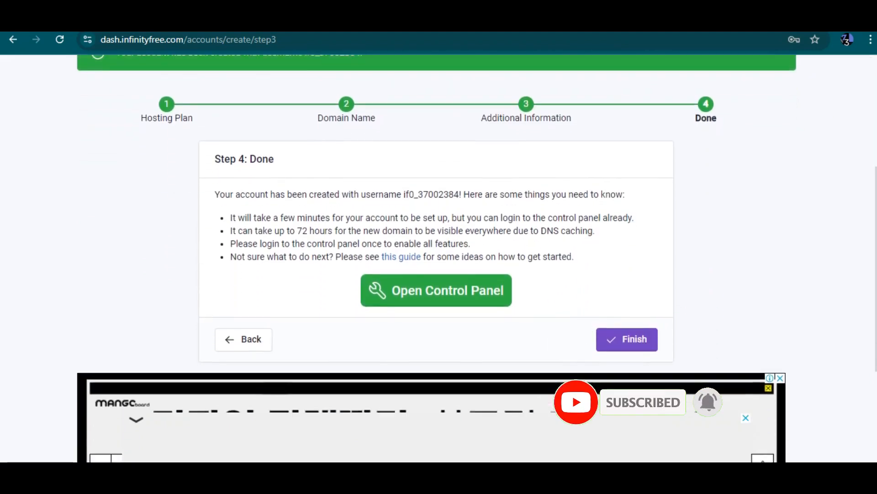
{"action": "scroll", "coordinate": [436, 258], "scroll_direction": "down", "scroll_amount": 2}
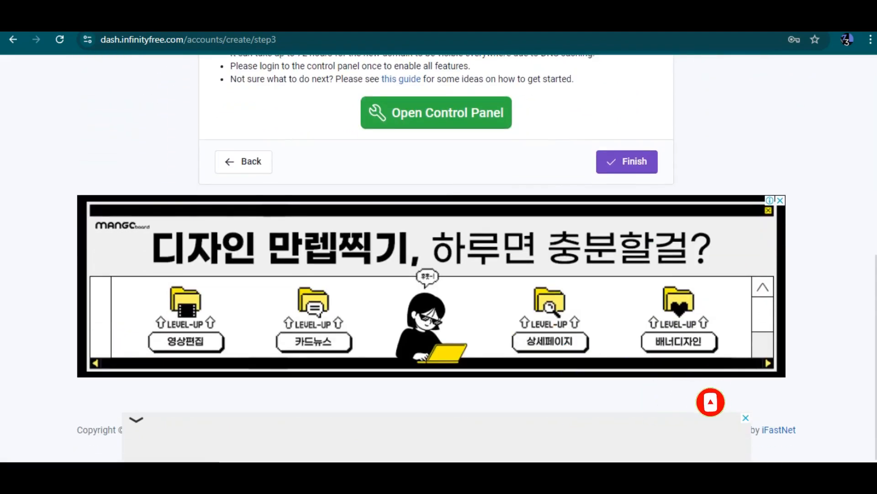
{"action": "scroll", "coordinate": [436, 258], "scroll_direction": "up", "scroll_amount": 5}
{"action": "scroll", "coordinate": [437, 259], "scroll_direction": "up", "scroll_amount": 3}
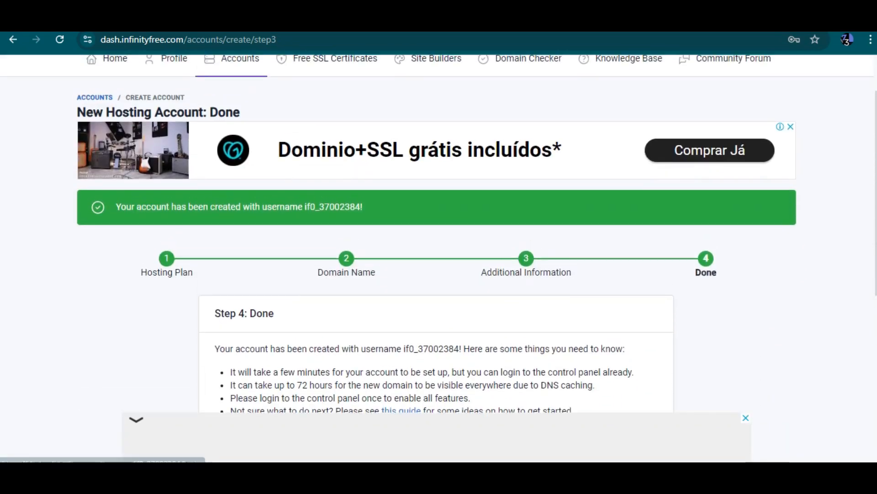